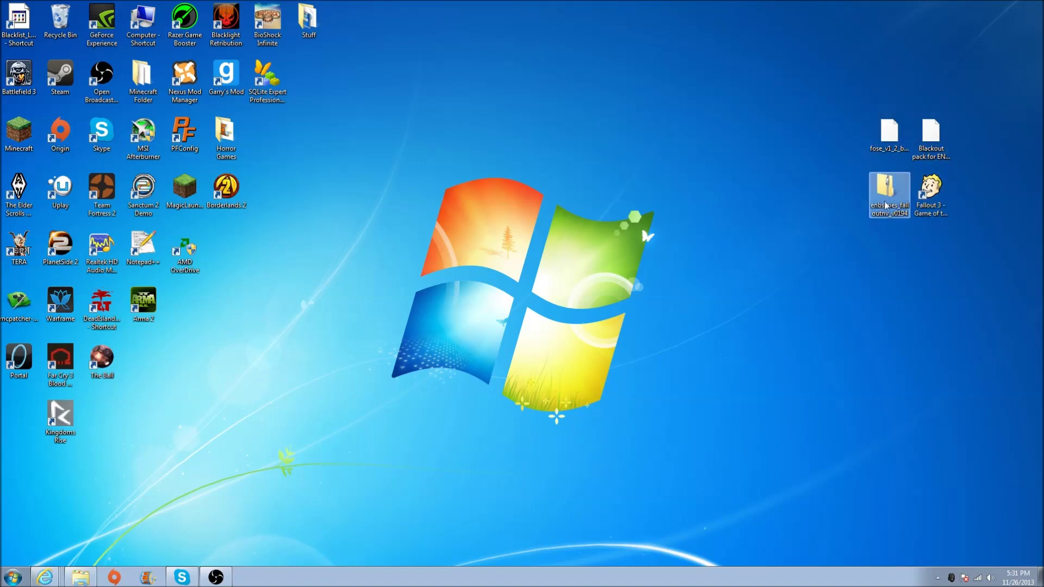
Launch the Fallout 3 Game of the Year launcher from its desktop shortcut and open its options
click(5, 577)
click(11, 576)
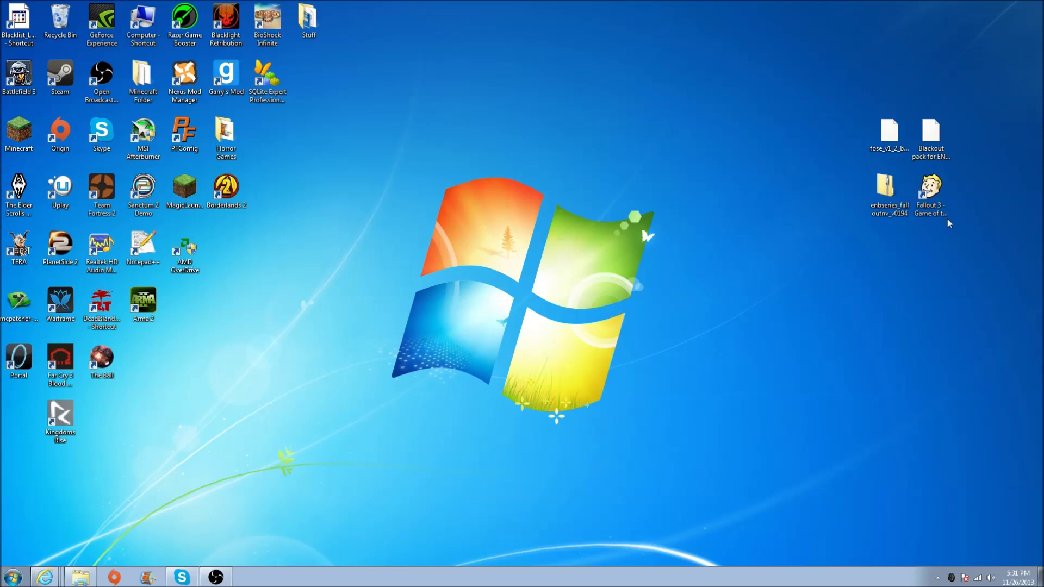
click(943, 211)
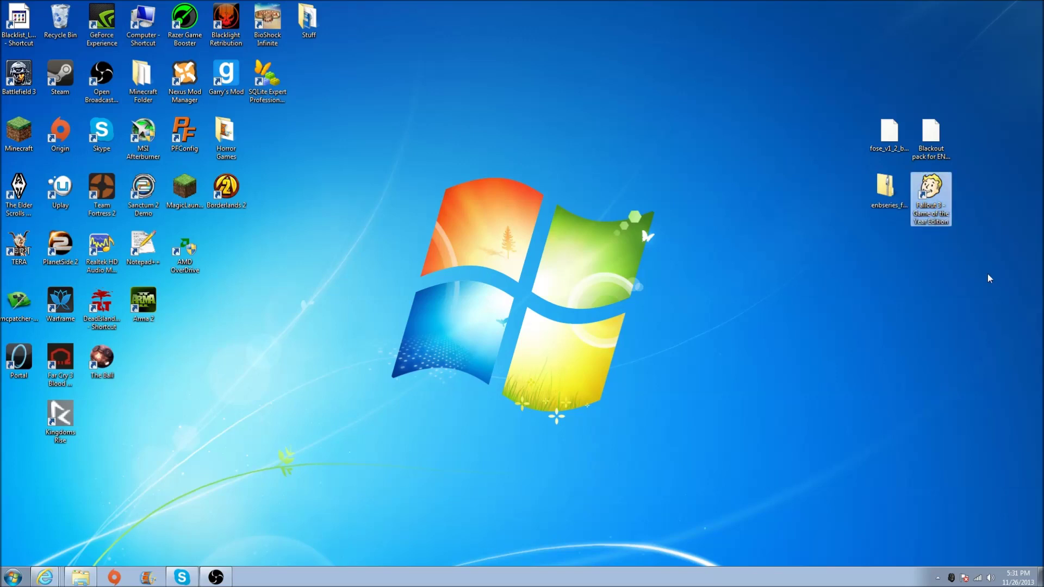
double_click(930, 194)
click(693, 269)
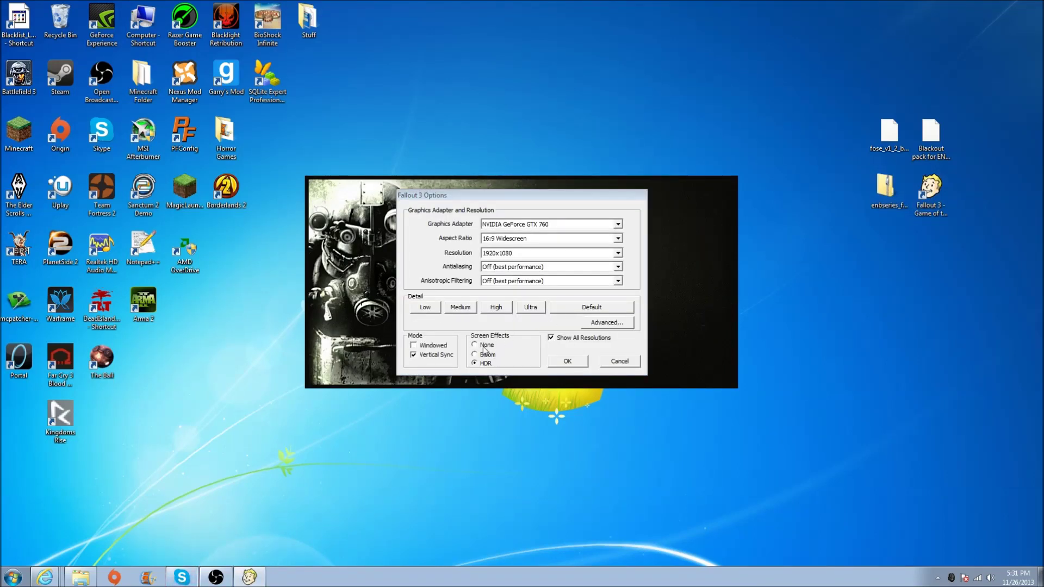
Review antialiasing, resolution, adapter and aspect ratio, keeping 1920x1080 at 16:9 Widescreen
click(515, 270)
click(515, 268)
click(509, 254)
click(508, 254)
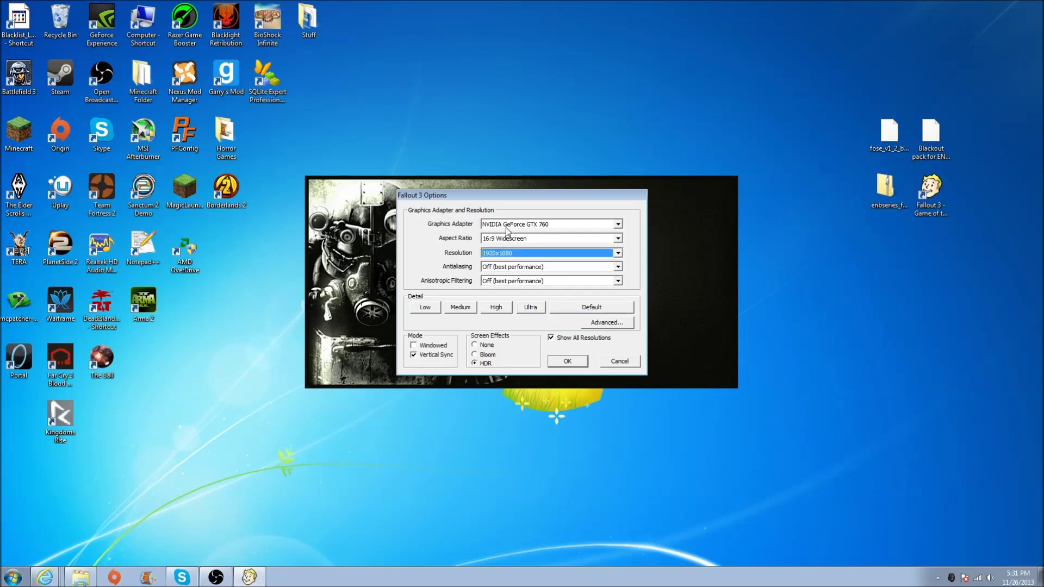
click(507, 228)
click(507, 231)
click(506, 238)
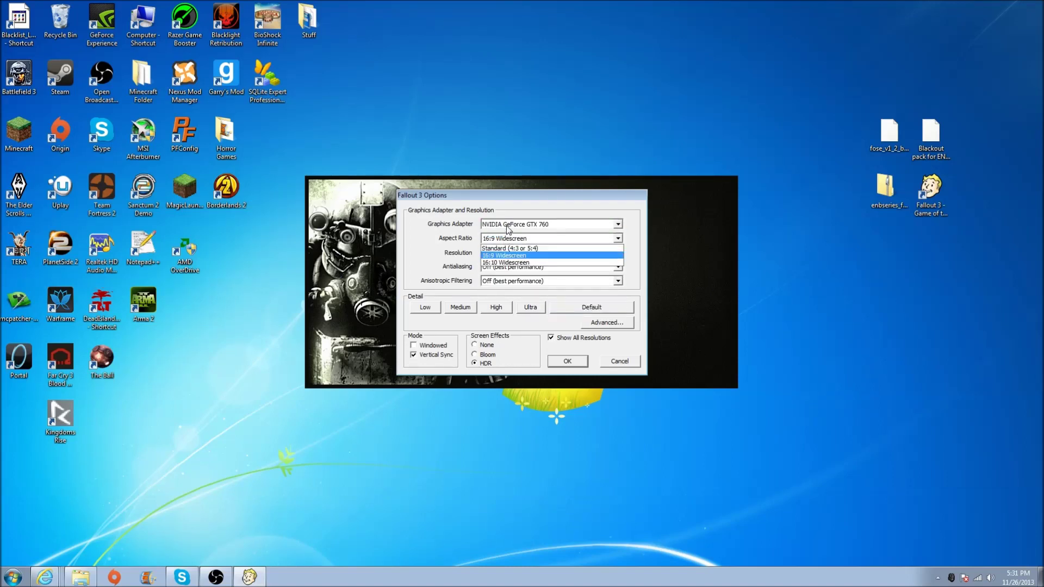
click(507, 226)
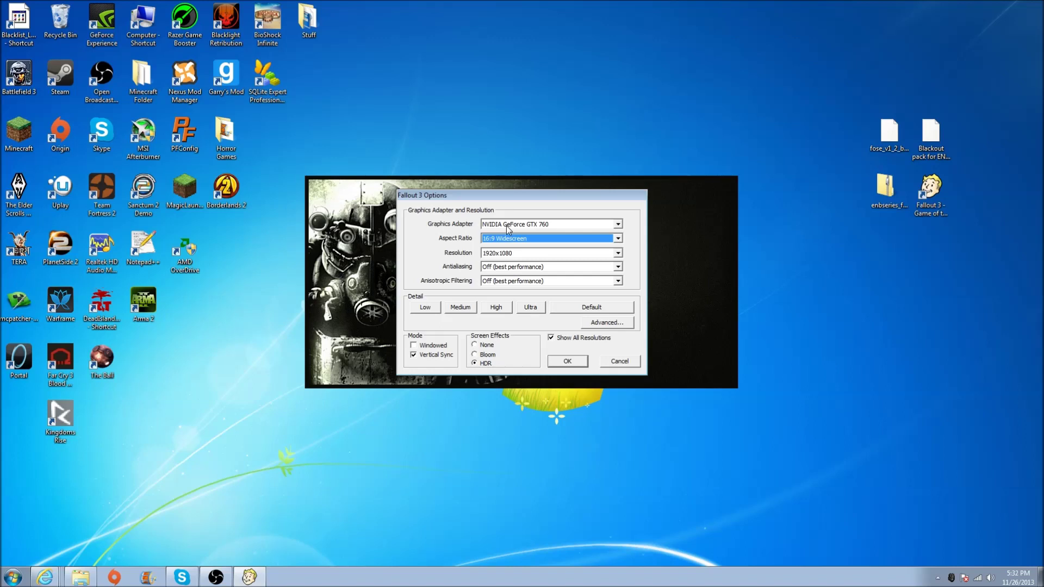
click(601, 326)
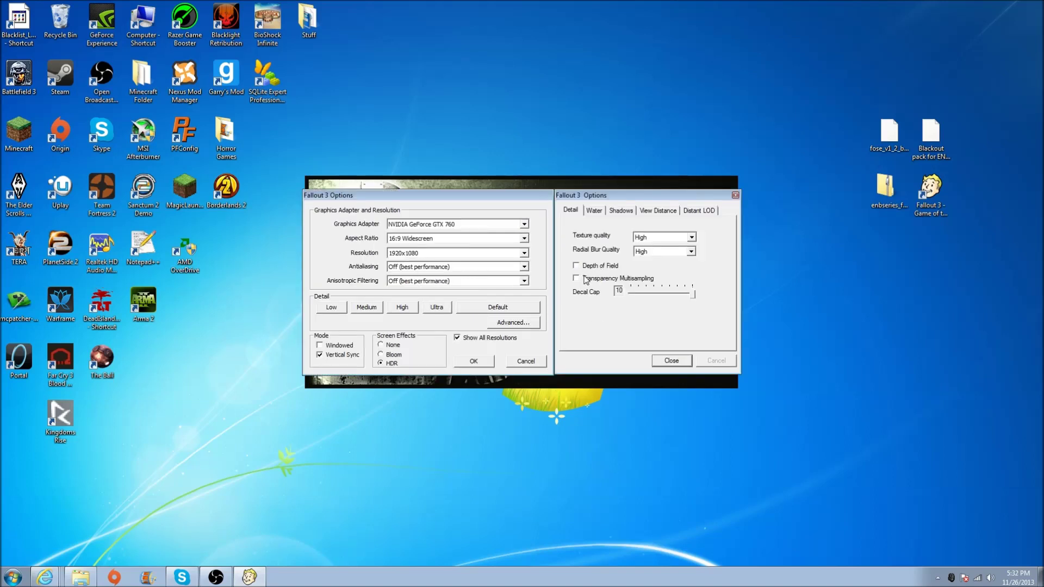
click(595, 212)
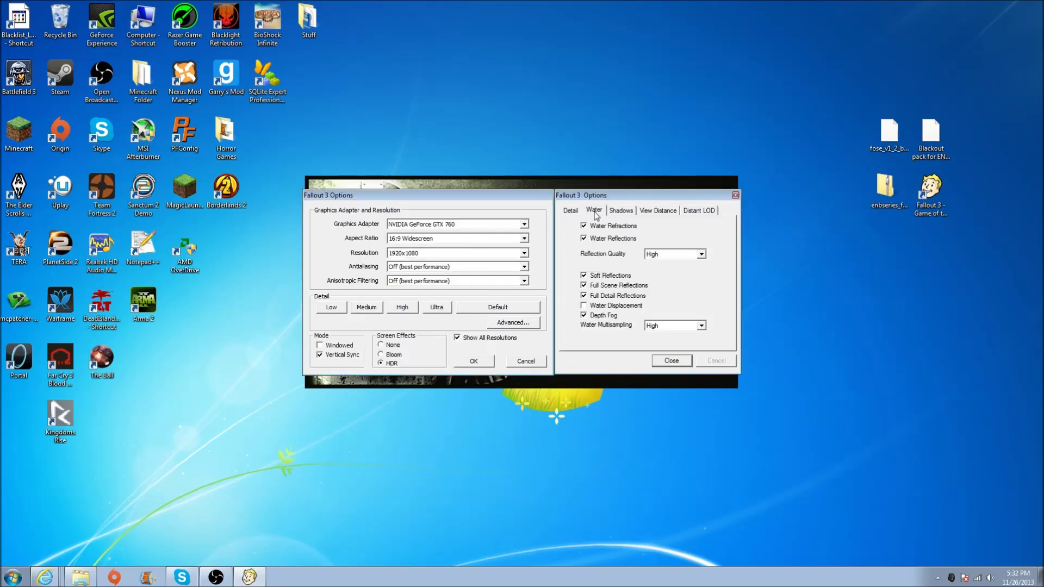
click(575, 211)
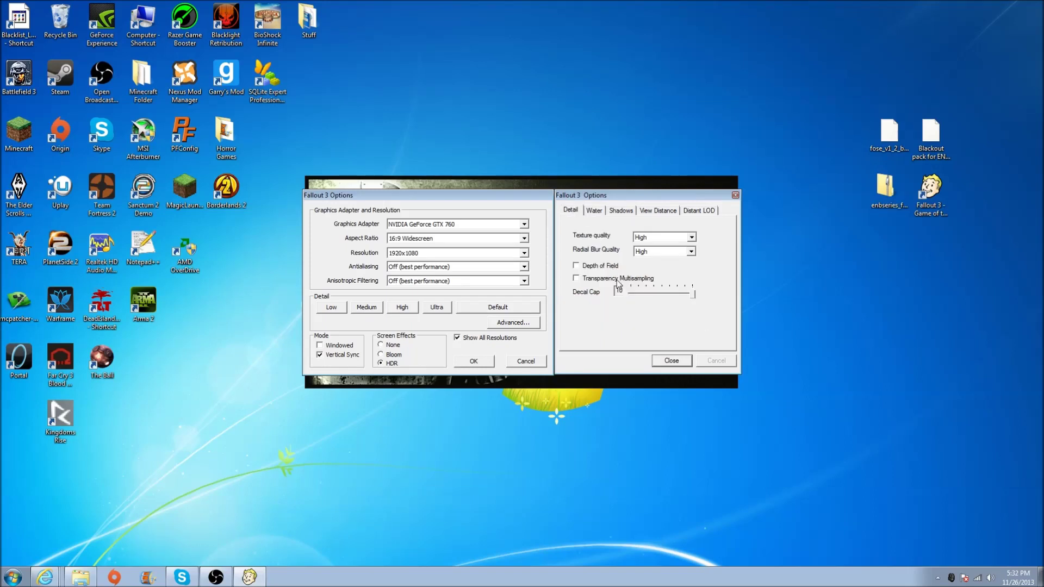
click(594, 211)
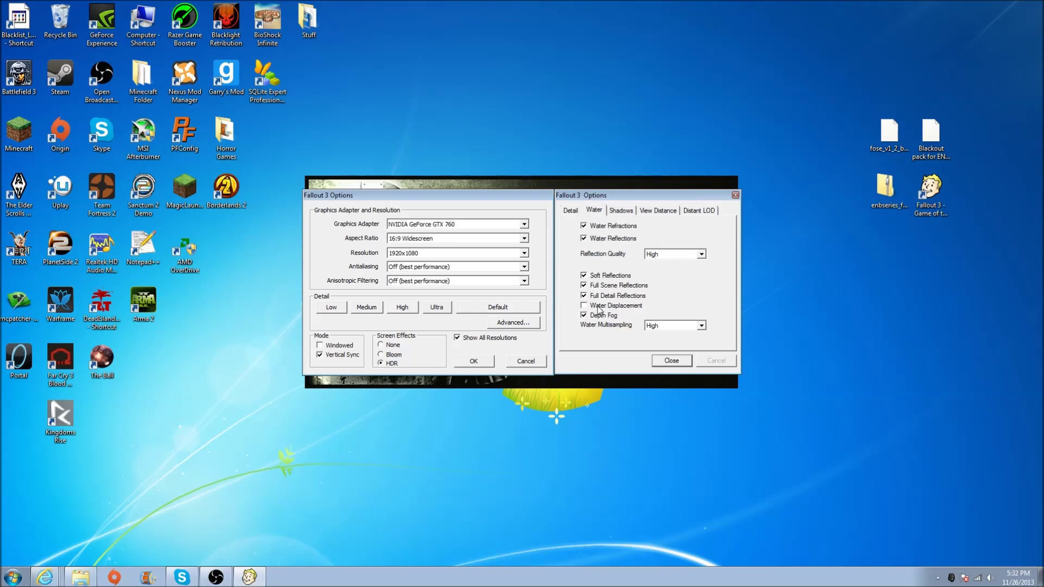
click(683, 361)
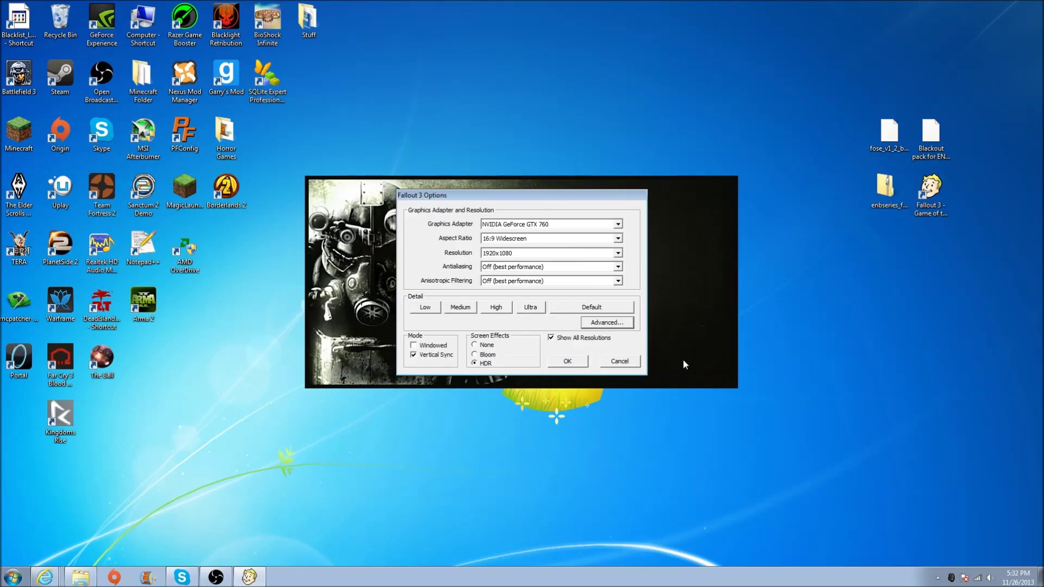
Return screen effects to HDR and keep vertical sync turned on
click(476, 354)
click(476, 363)
click(414, 354)
click(414, 355)
Set resolution to 1920x1080, confirm the settings and exit the launcher
click(531, 254)
click(516, 315)
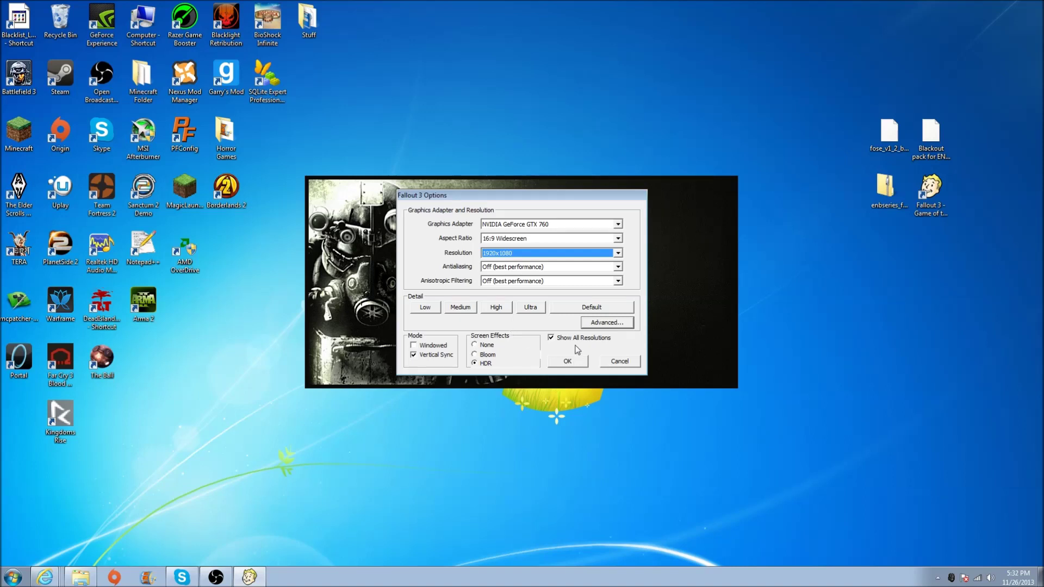
click(576, 368)
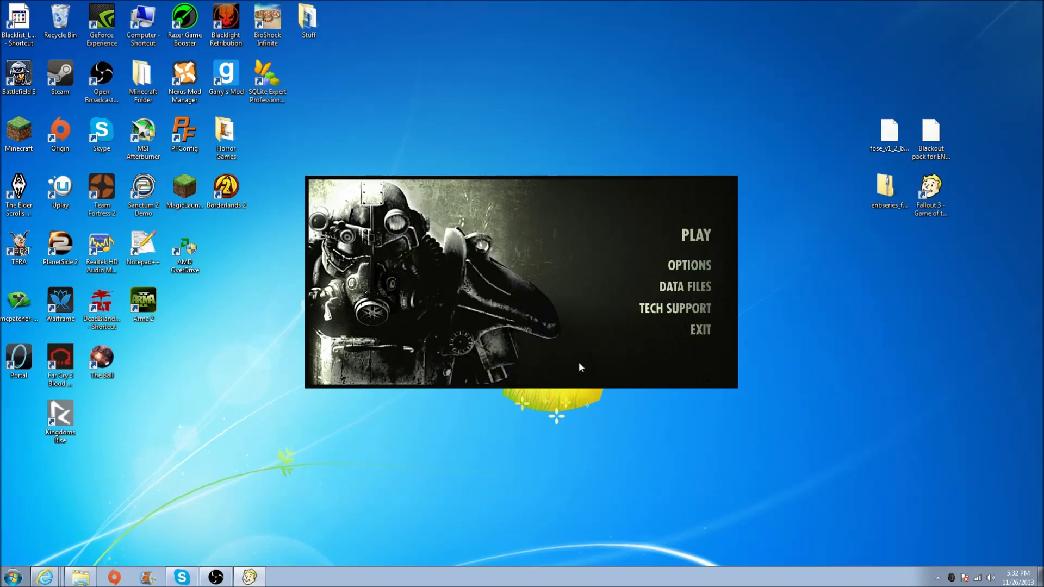
click(705, 335)
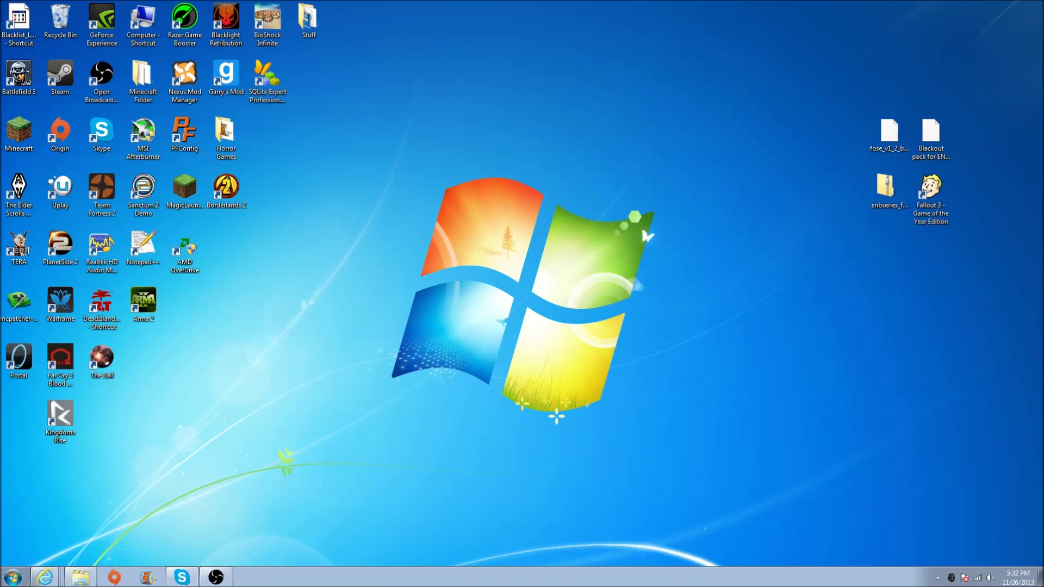
Open the FALLOUT settings file from Documents\my games\Fallout3 in Notepad and scroll through it
key(super)
click(177, 379)
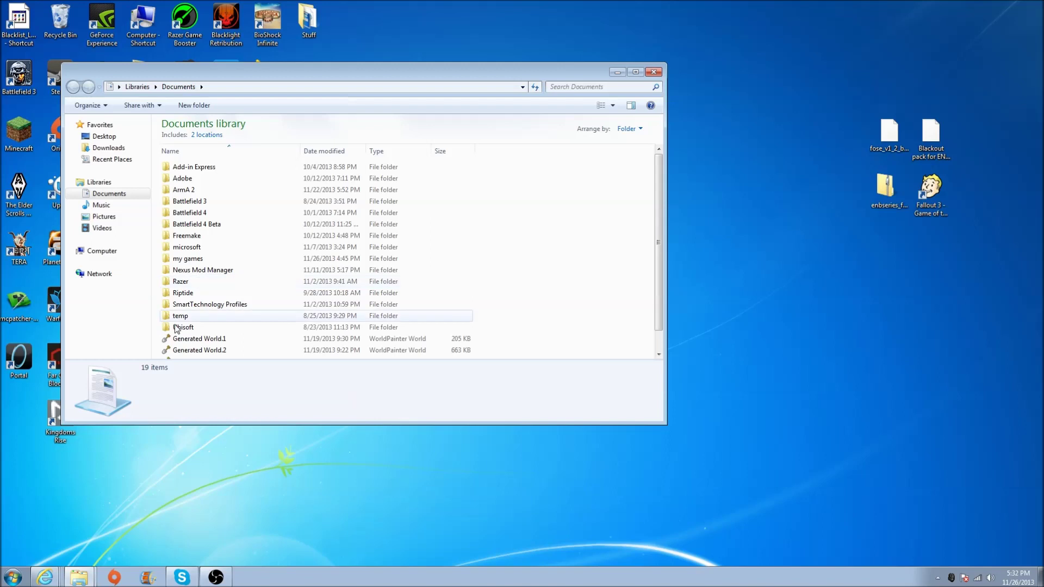
key(super)
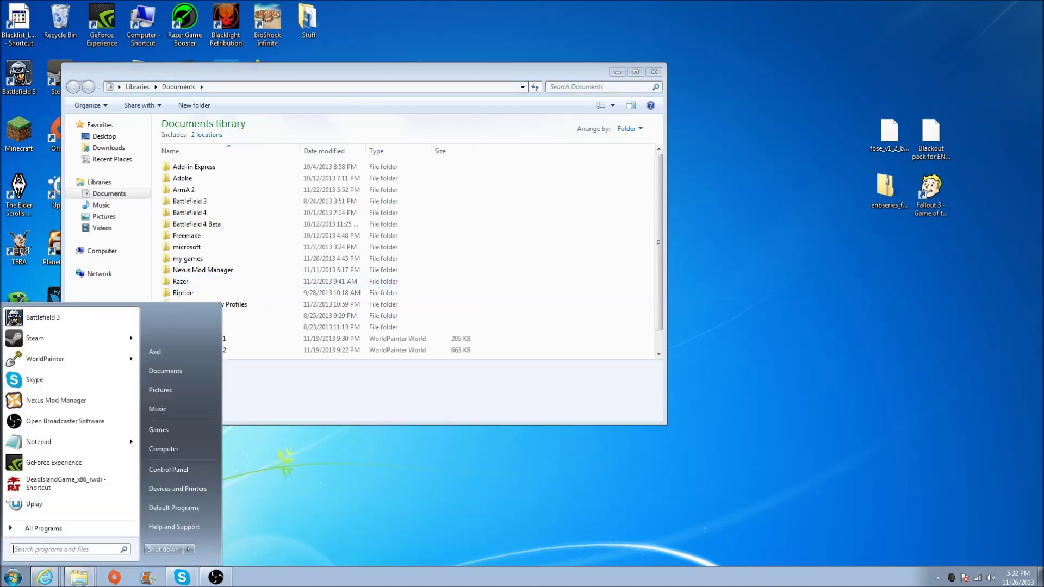
click(183, 372)
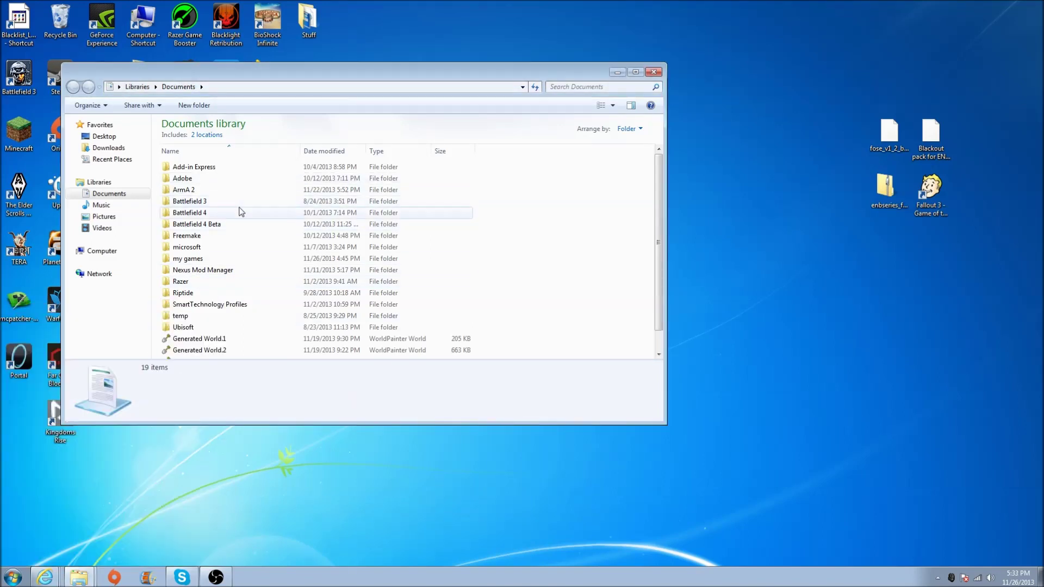
double_click(233, 259)
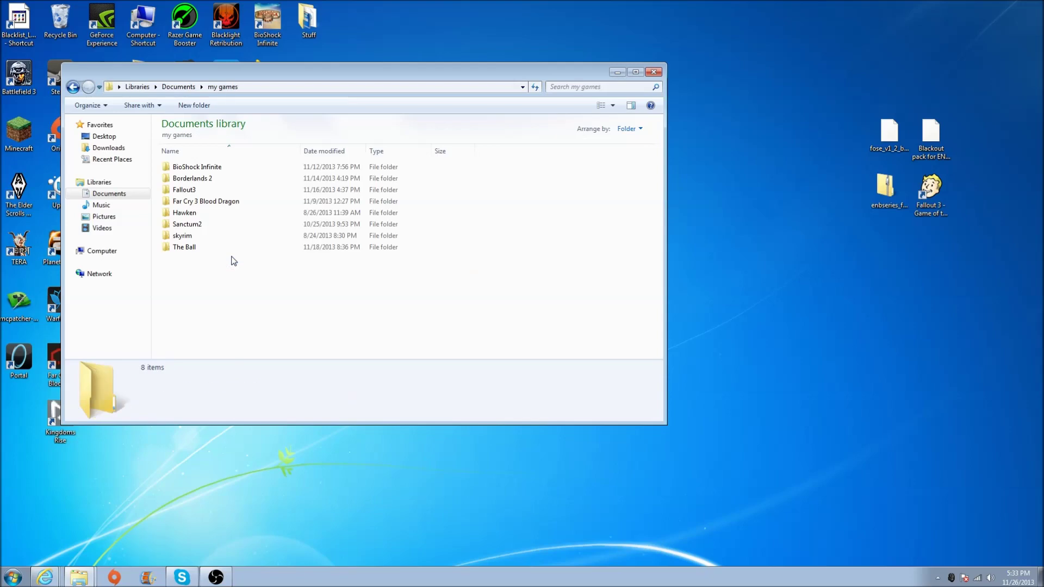
double_click(216, 190)
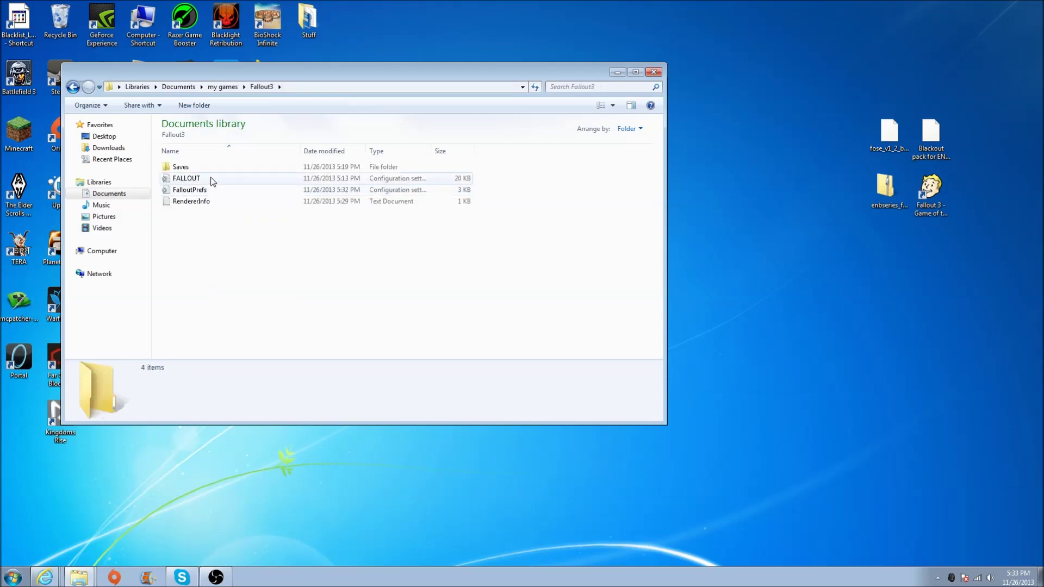
double_click(212, 180)
scroll(210, 180, down, 15)
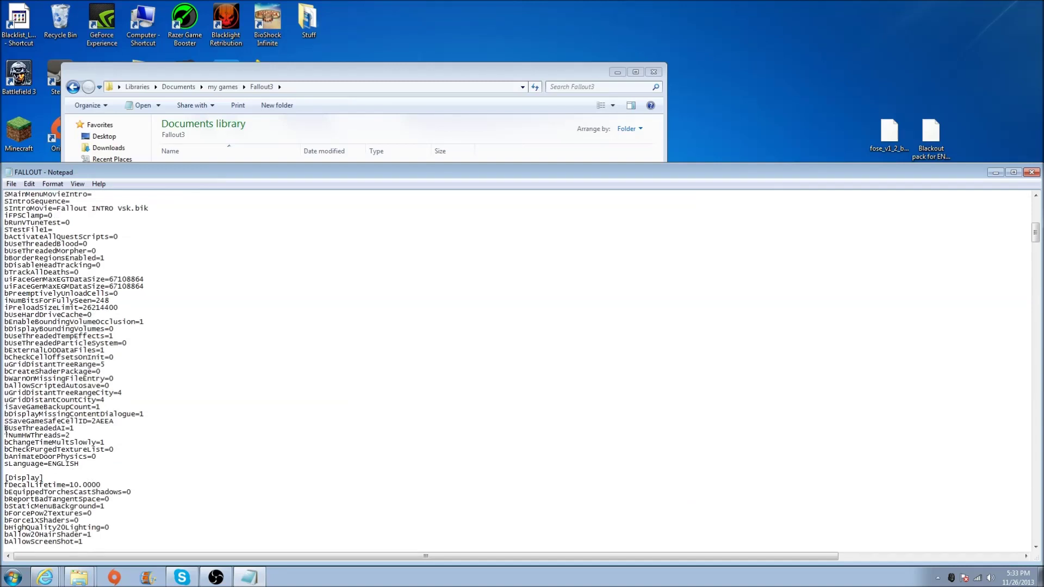
drag(4, 430, 72, 428)
click(23, 429)
drag(70, 435, 13, 437)
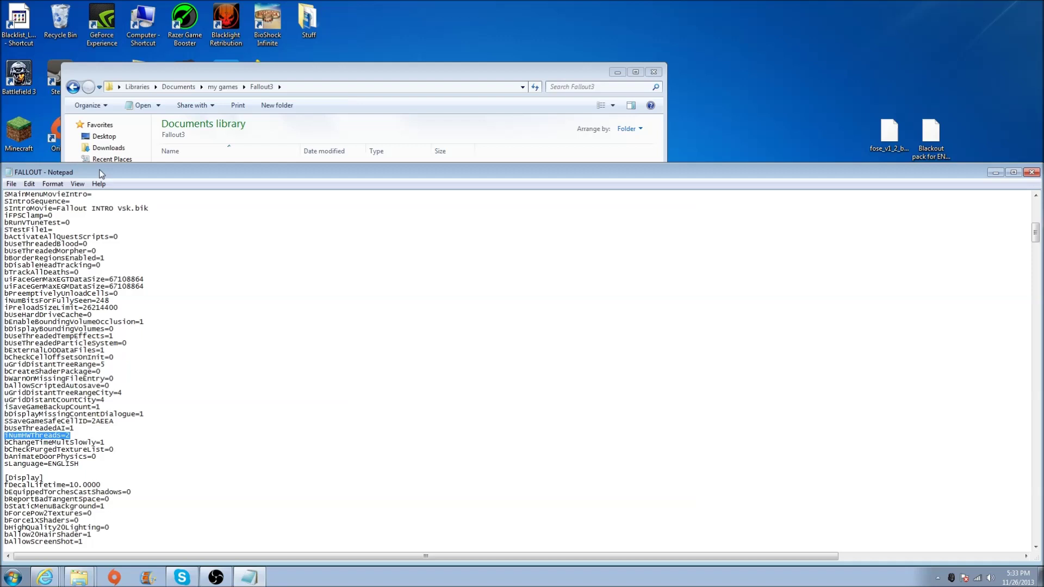
click(36, 435)
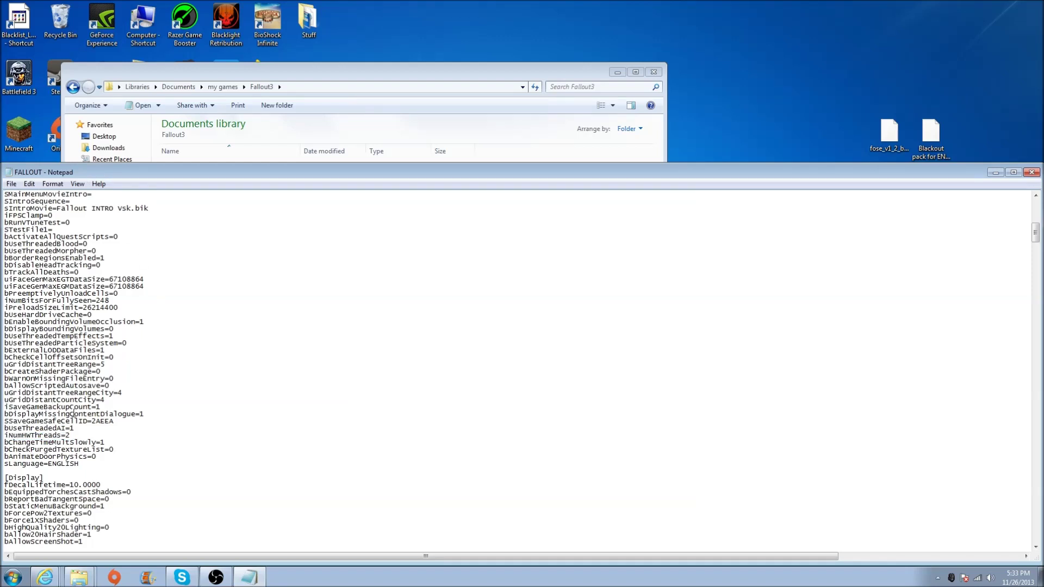
drag(78, 435, 6, 429)
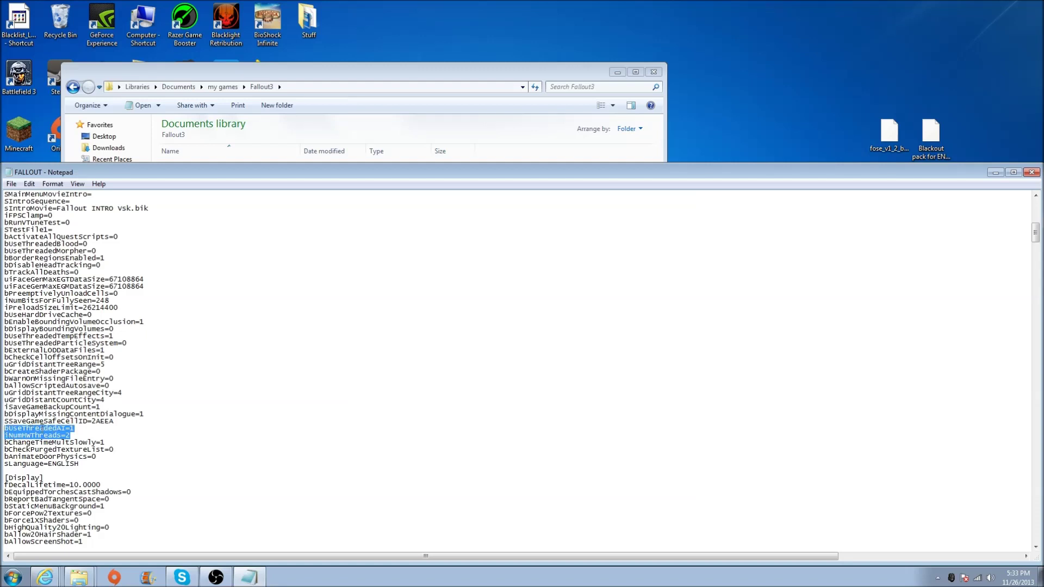
click(11, 185)
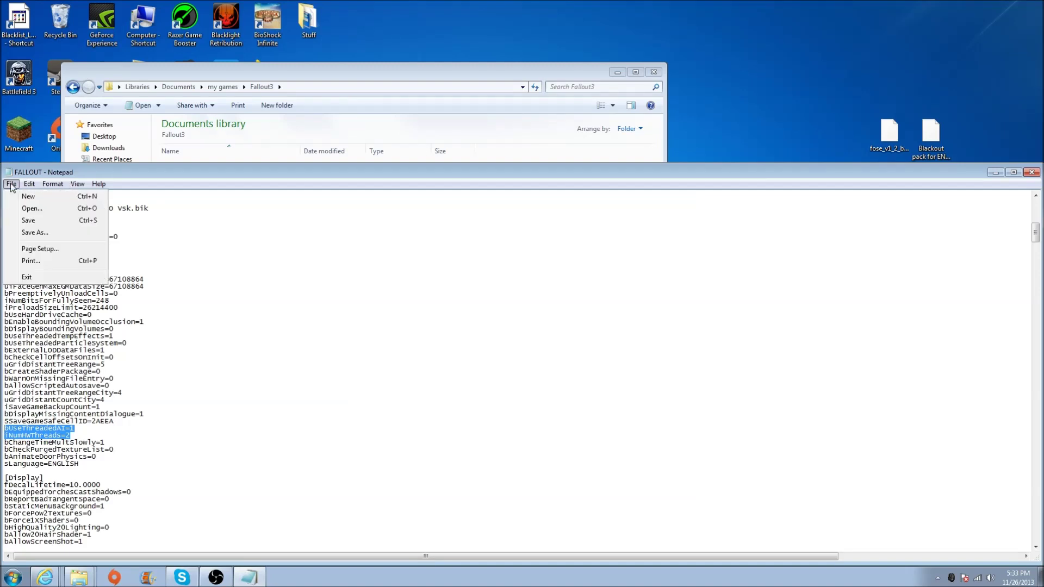
click(37, 216)
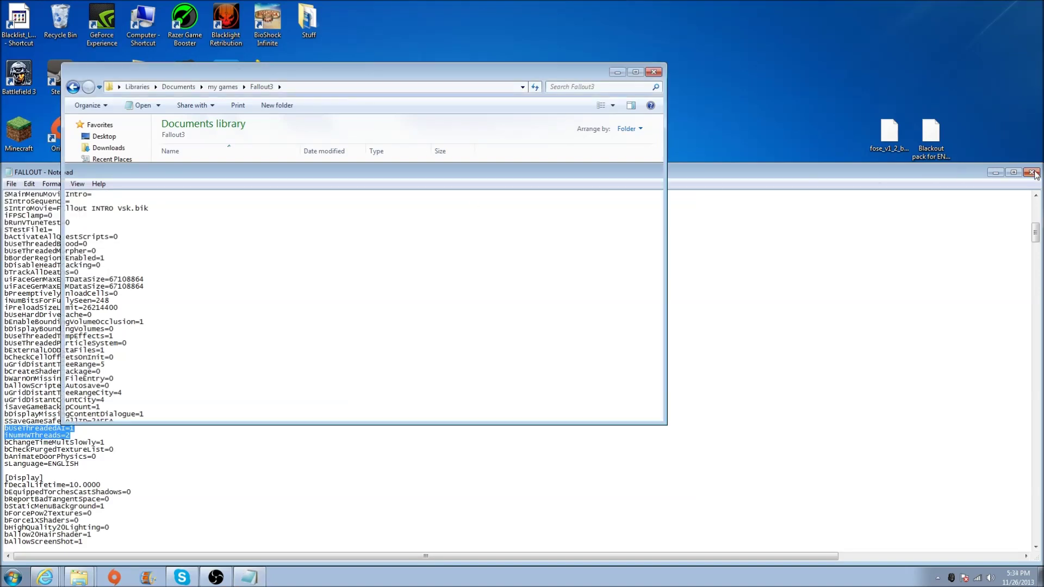
Close the edited FALLOUT file and the Fallout3 folder window, then open Computer
click(1032, 172)
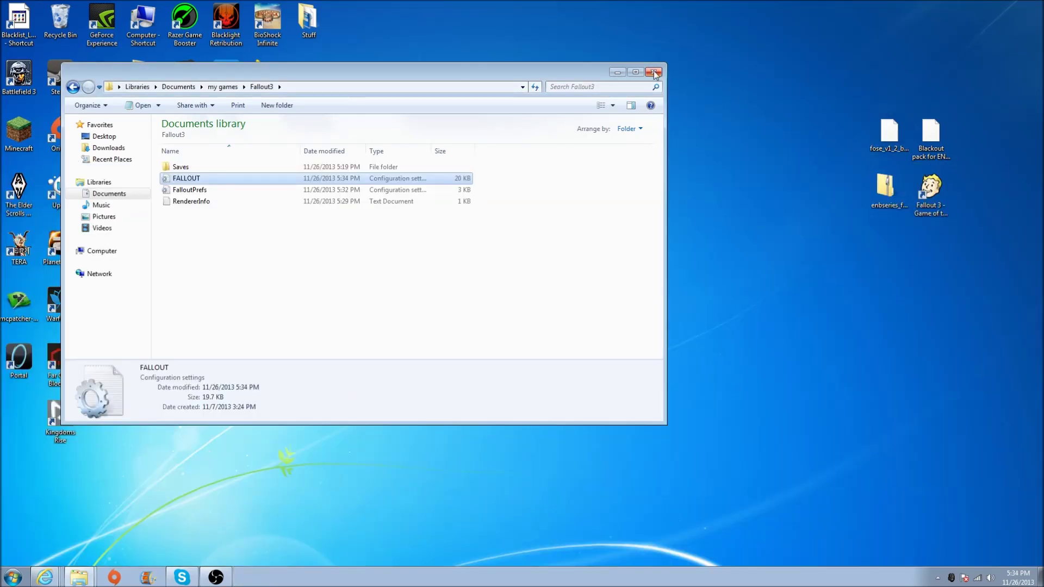
click(654, 75)
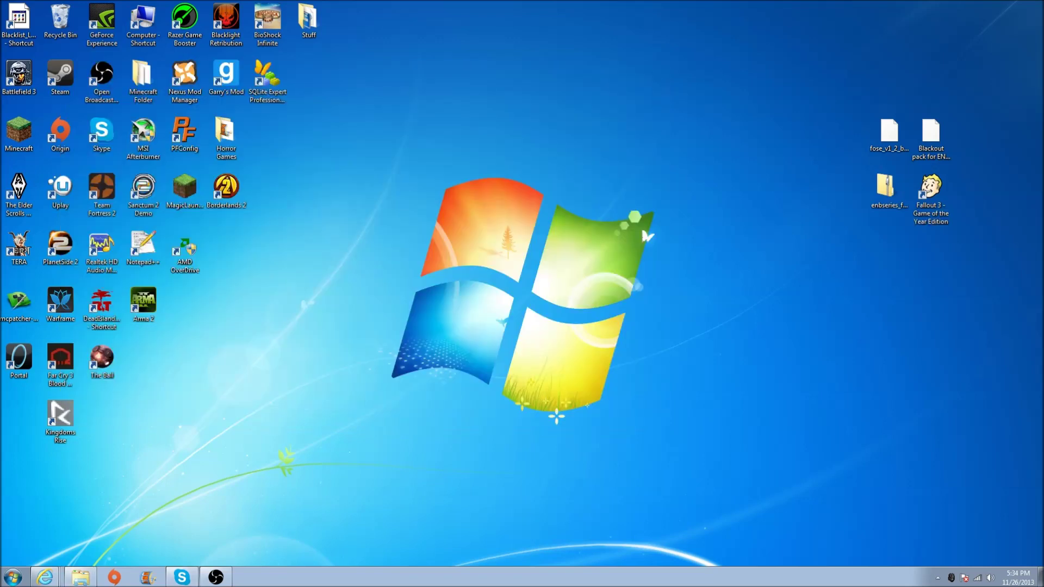
click(12, 577)
click(189, 445)
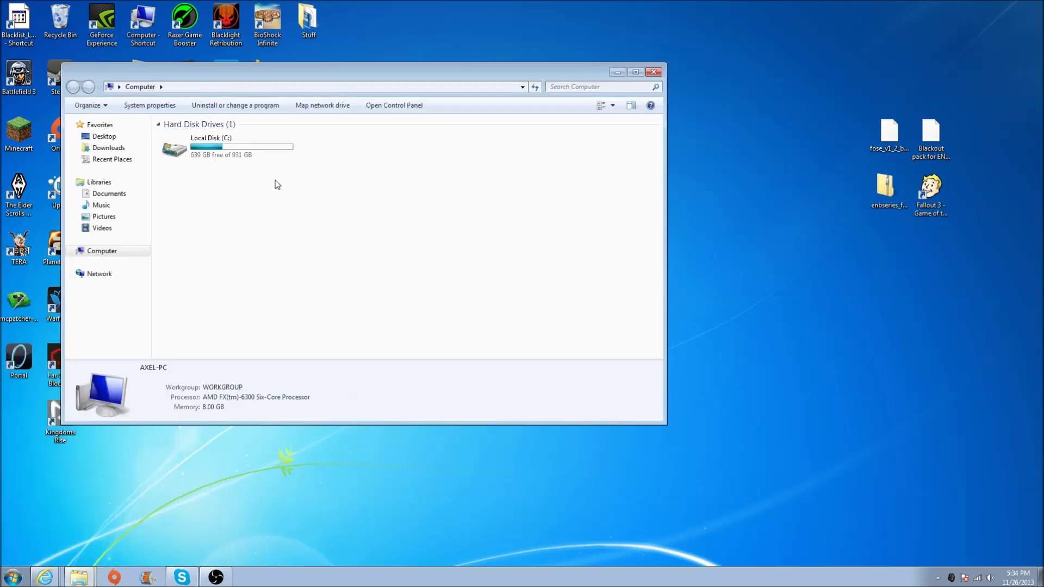
Browse to C:\Program Files (x86)\Steam\SteamApps\common\Fallout 3 goty
double_click(207, 152)
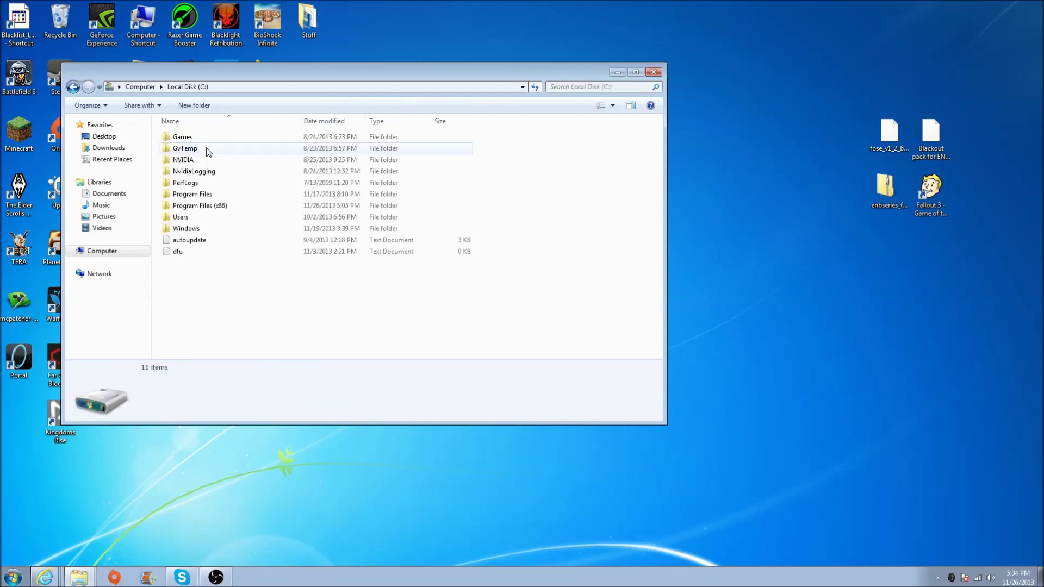
double_click(202, 208)
scroll(202, 300, down, 5)
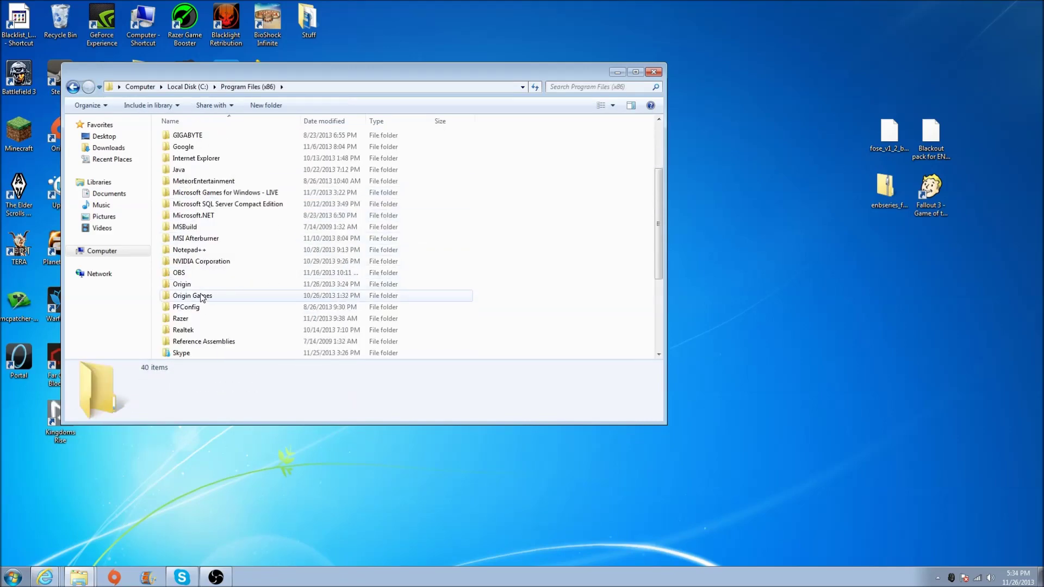
scroll(202, 311, down, 1)
double_click(194, 274)
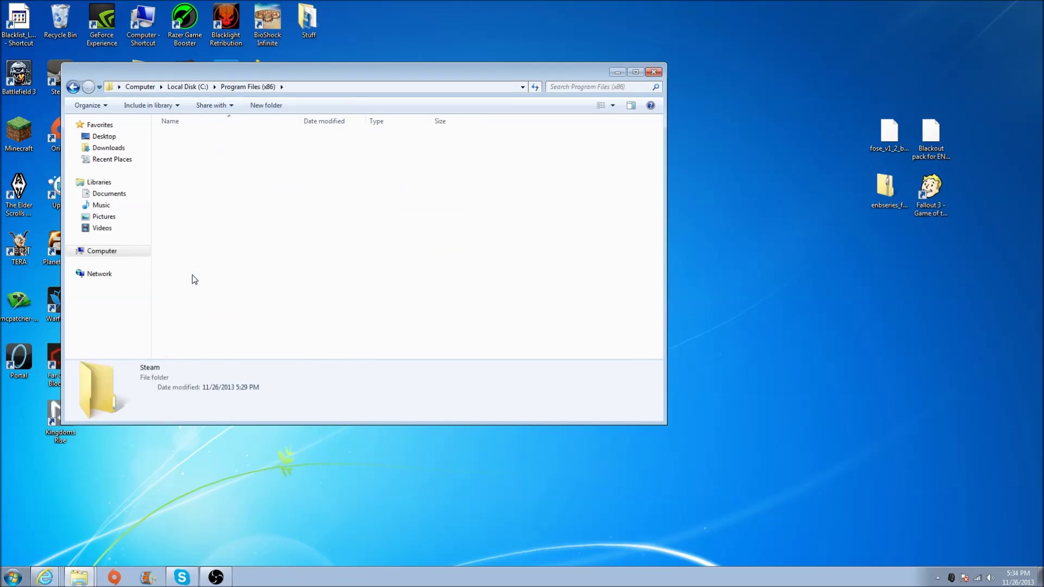
scroll(185, 252, down, 3)
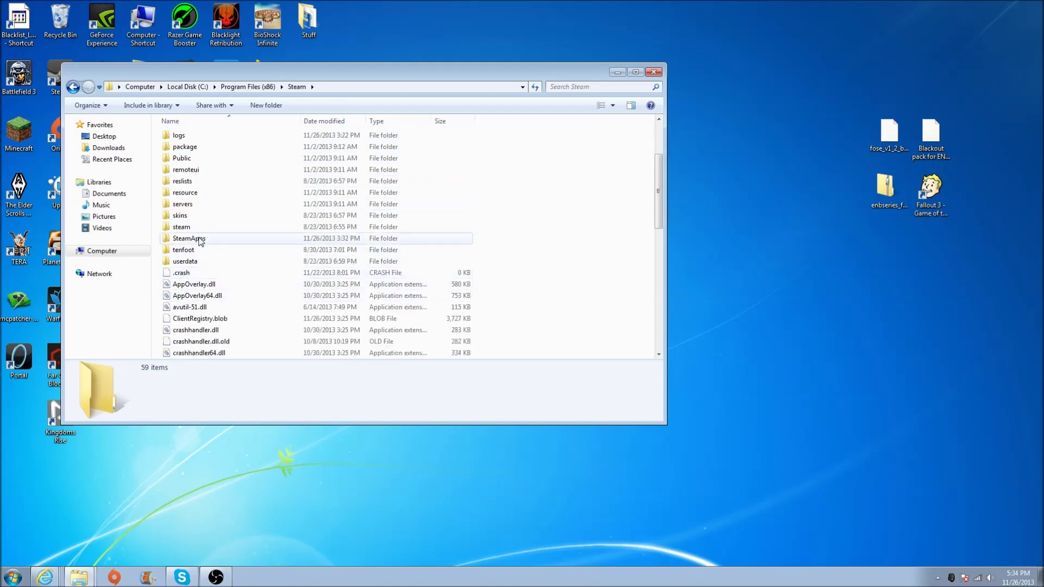
double_click(191, 240)
double_click(194, 139)
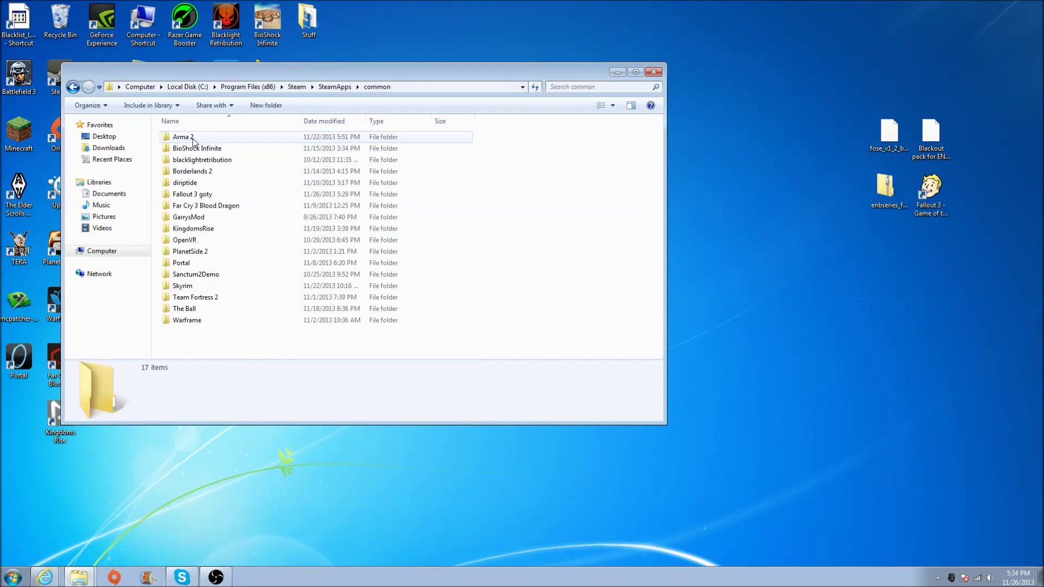
double_click(199, 198)
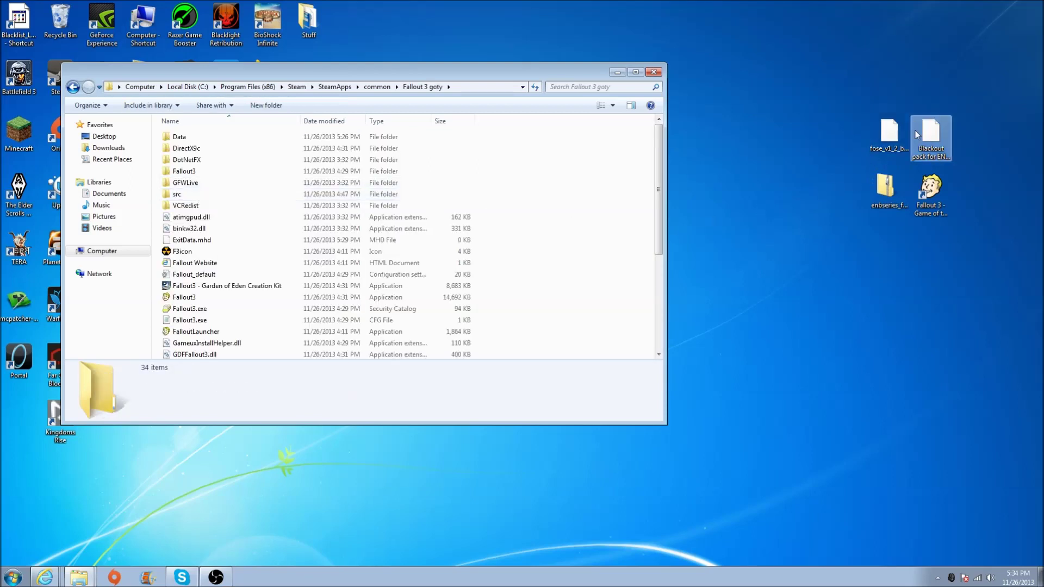
Extract the Blackout pack folder with 7-Zip to the desktop, below the Fallout 3 icon
click(923, 146)
right_click(923, 145)
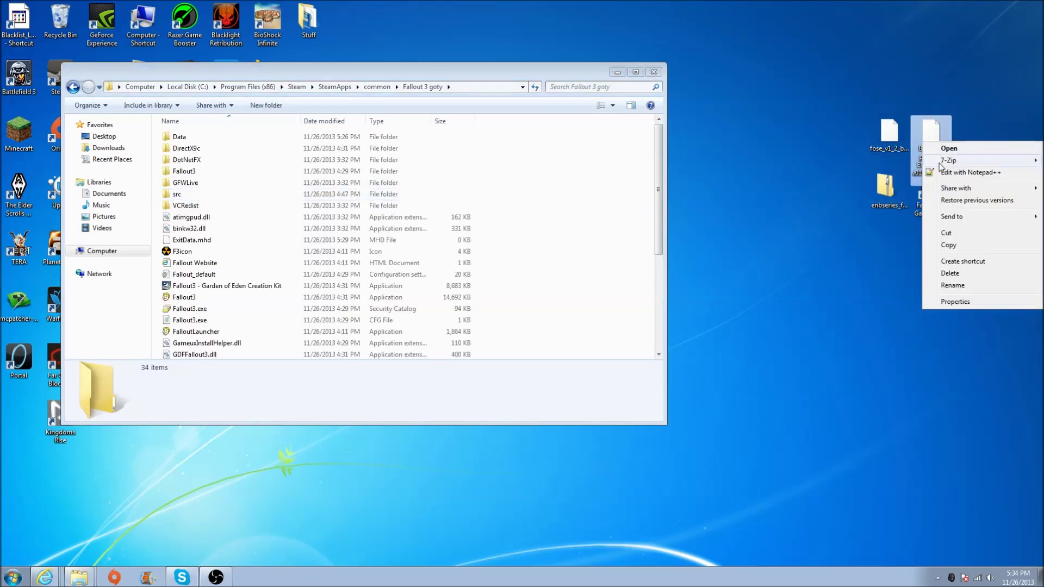
mouse_move(942, 163)
click(771, 161)
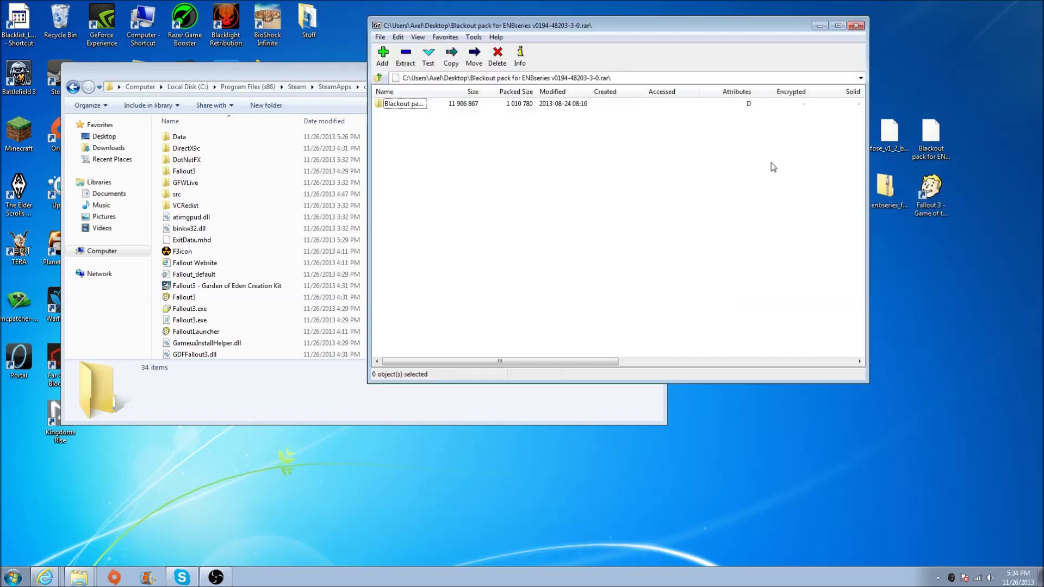
drag(397, 103, 946, 364)
click(856, 25)
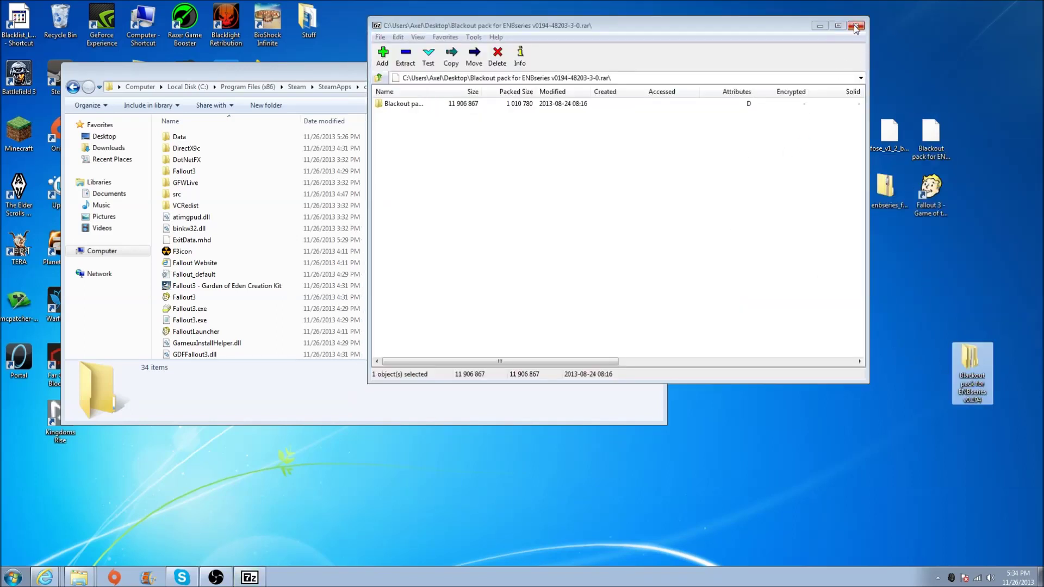
click(972, 365)
drag(973, 366, 946, 255)
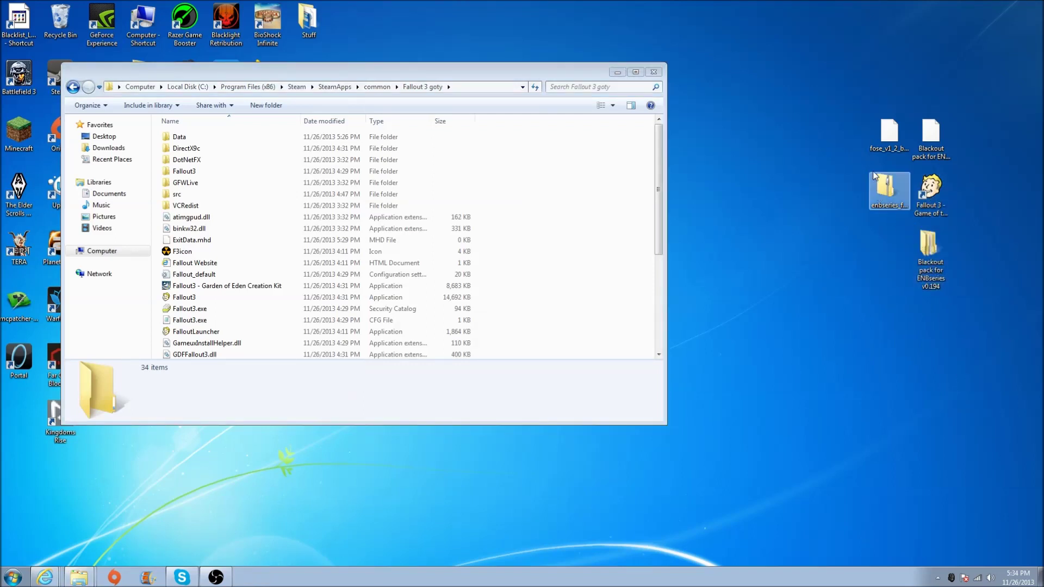
Extract fose_v1_2_beta2 to the desktop and send both original archives to the Recycle Bin
right_click(892, 138)
mouse_move(918, 159)
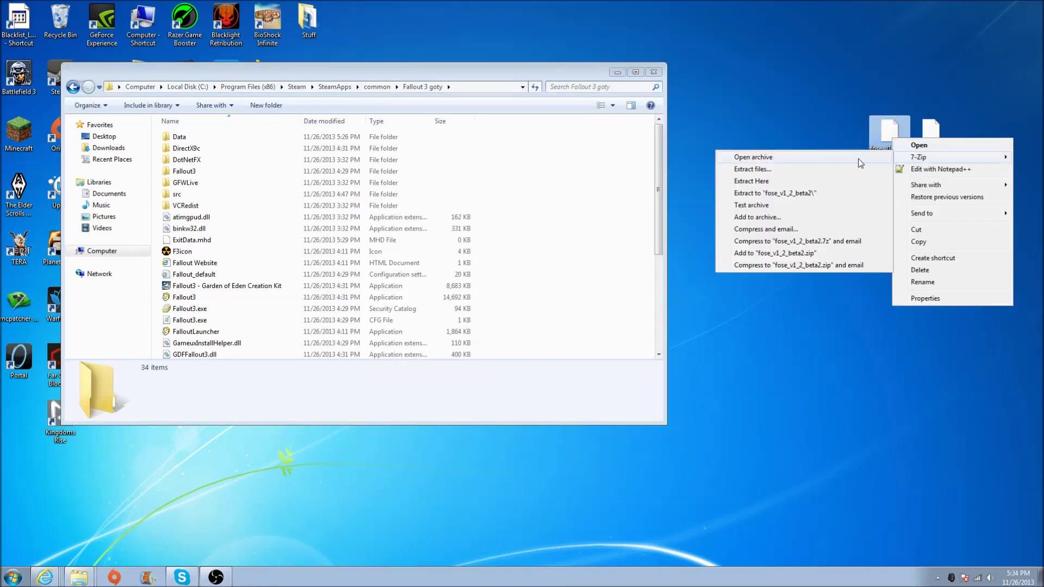
click(855, 159)
drag(425, 106, 890, 240)
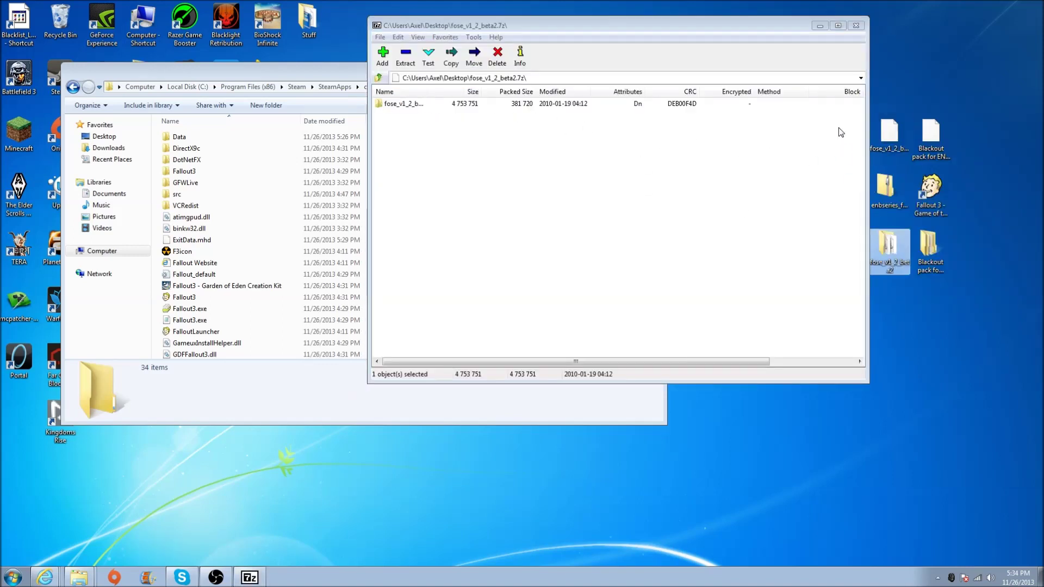
click(856, 25)
drag(828, 130, 954, 136)
drag(880, 137, 58, 22)
Open the enbseries_falloutnv_v0194 zip and extract its WrapperVersion folder to the desktop
double_click(885, 187)
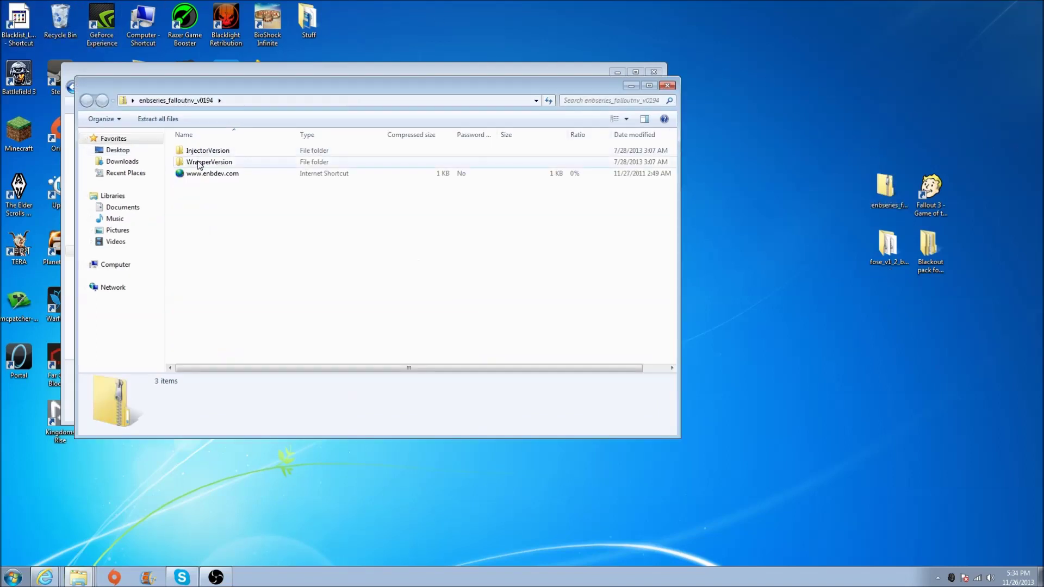
click(891, 201)
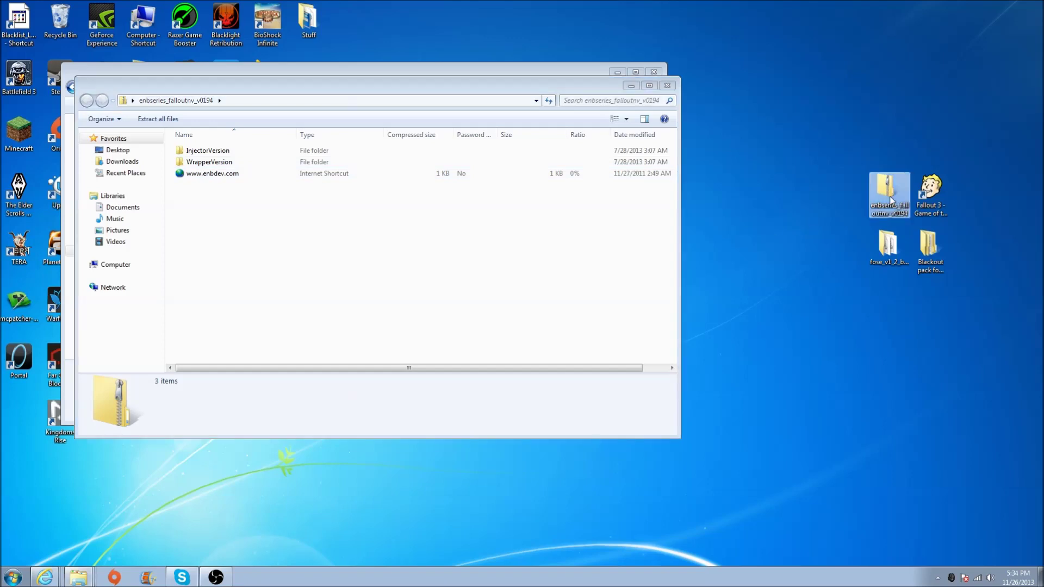
click(210, 162)
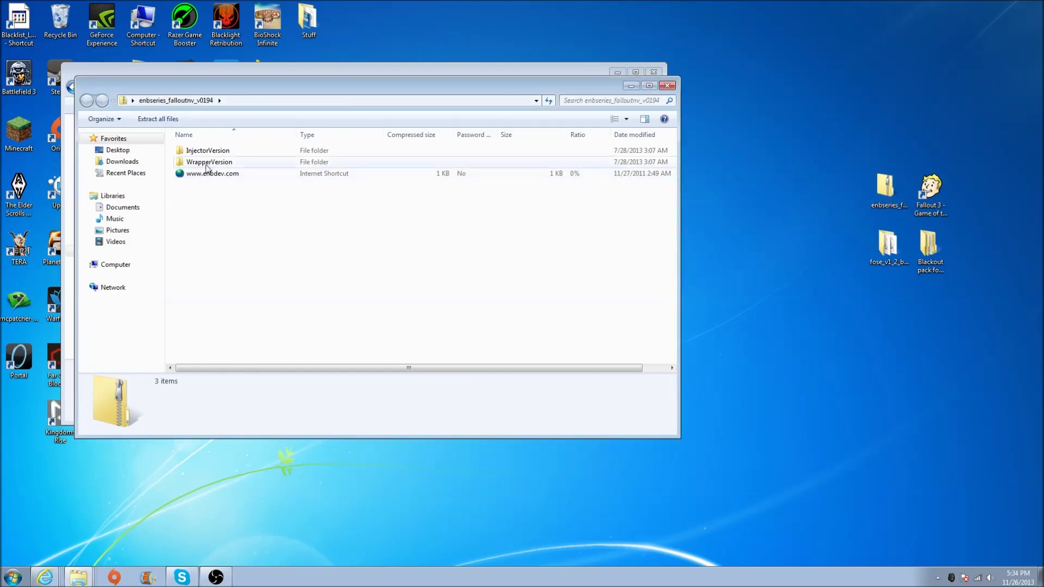
drag(922, 156, 922, 156)
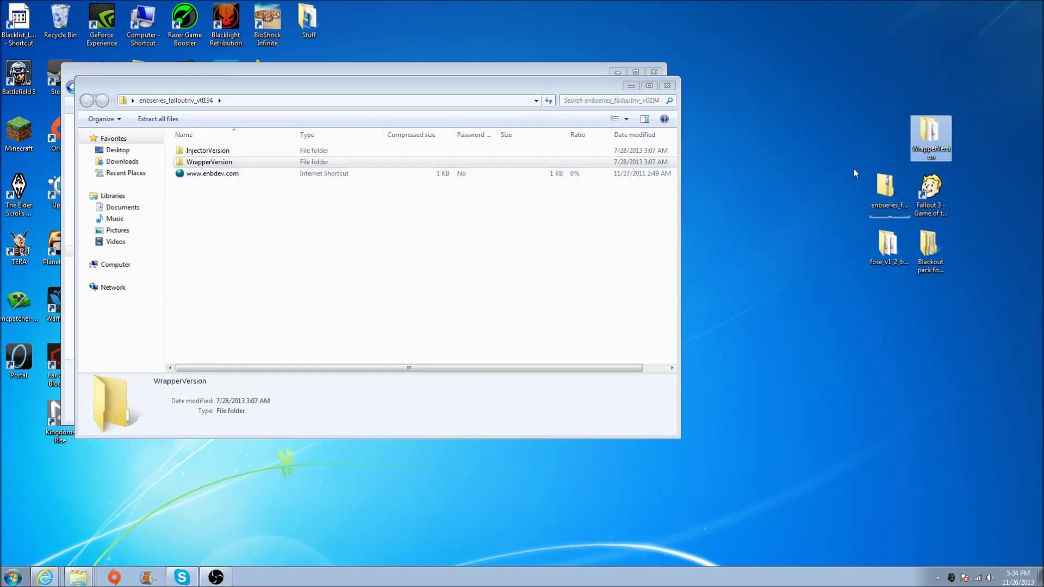
Delete the enbseries zip, place WrapperVersion beside the Fallout 3 icon, and dock Fallout 3 goty left
key(Delete)
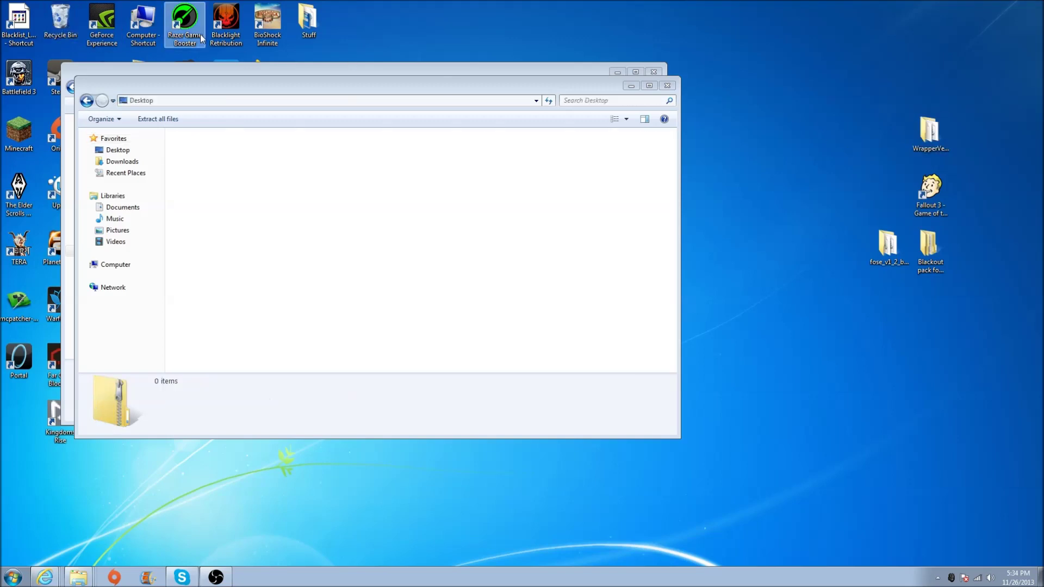
click(937, 135)
drag(883, 195, 887, 194)
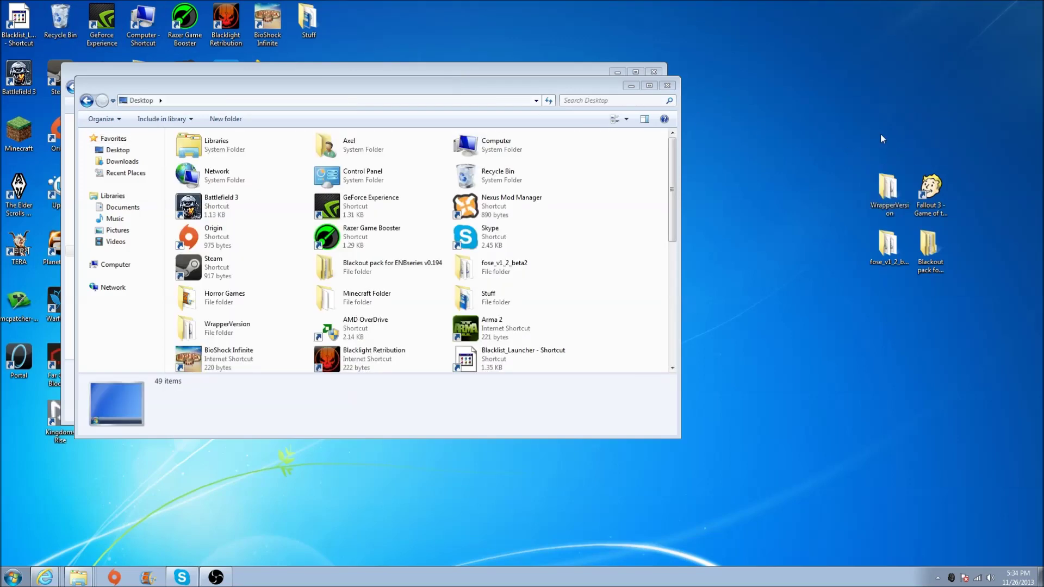
click(667, 86)
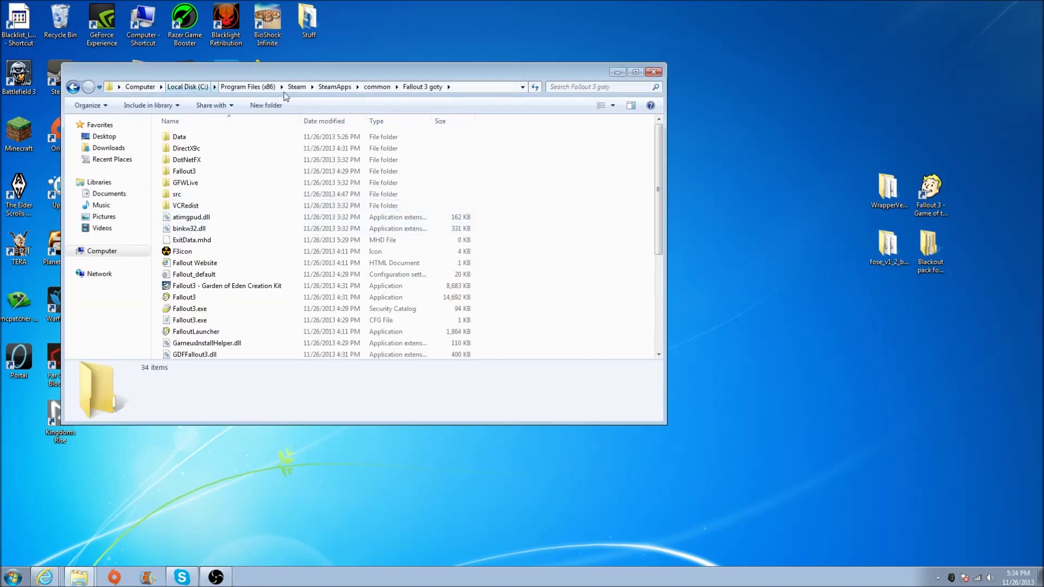
key(super+Left)
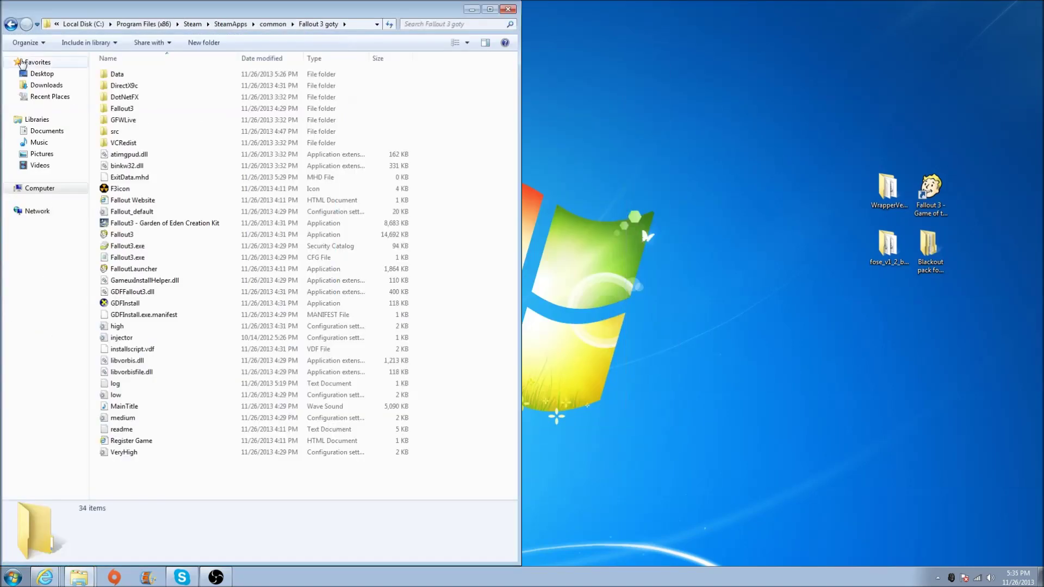